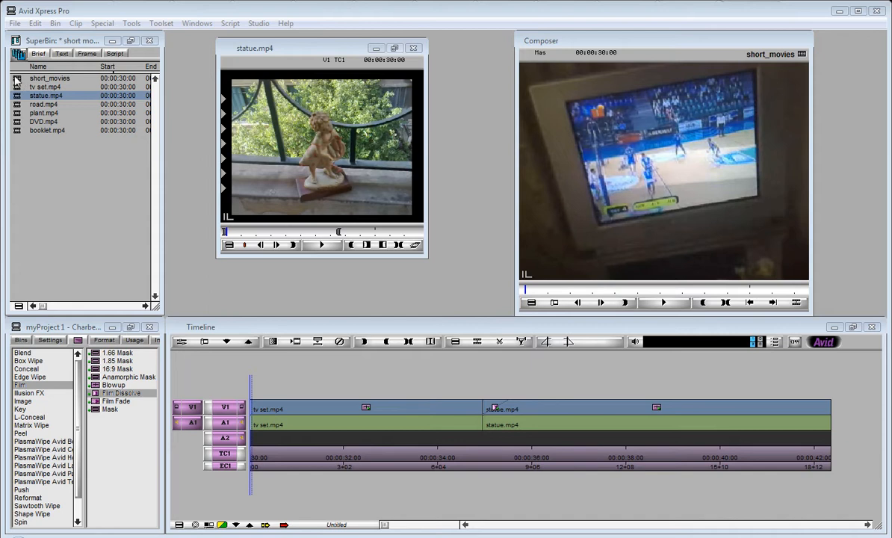
left_click(17, 97)
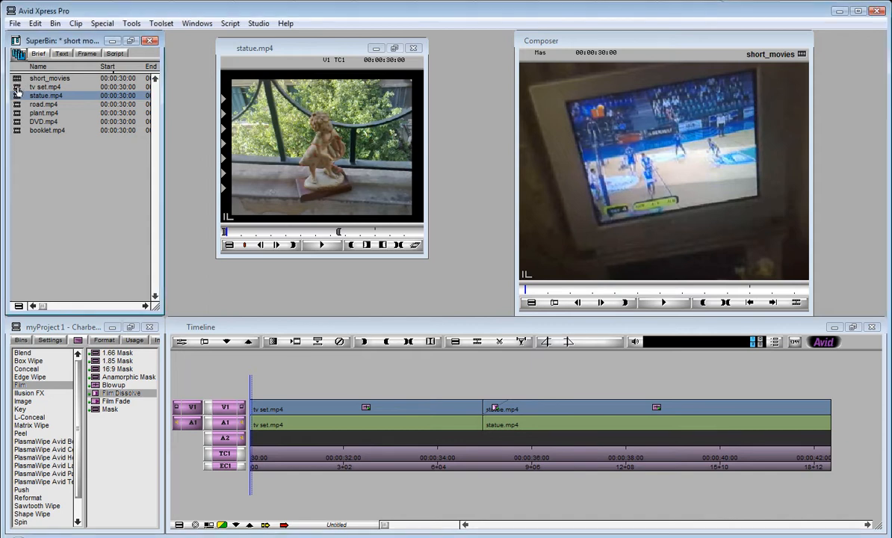
left_click(17, 88)
left_click(17, 106)
left_click(17, 113)
left_click(17, 122)
left_click(17, 130)
left_click(17, 87)
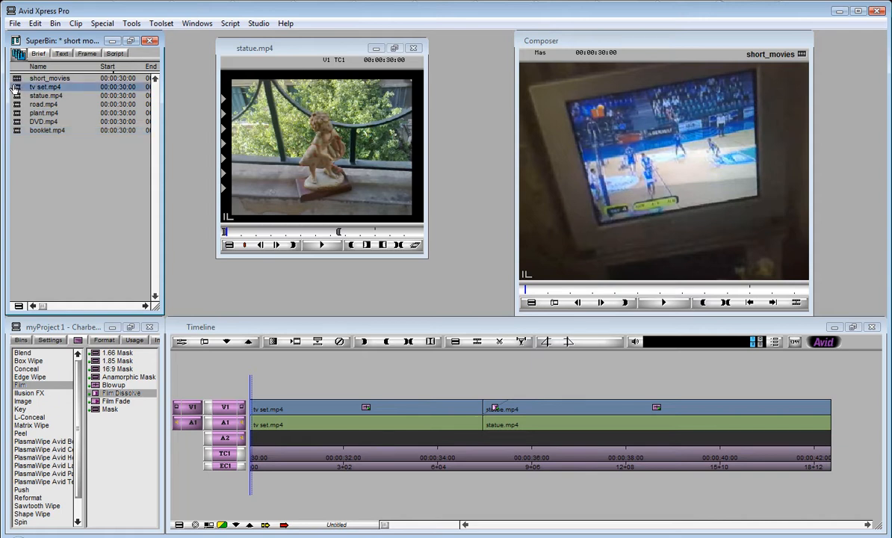
right_click(15, 90)
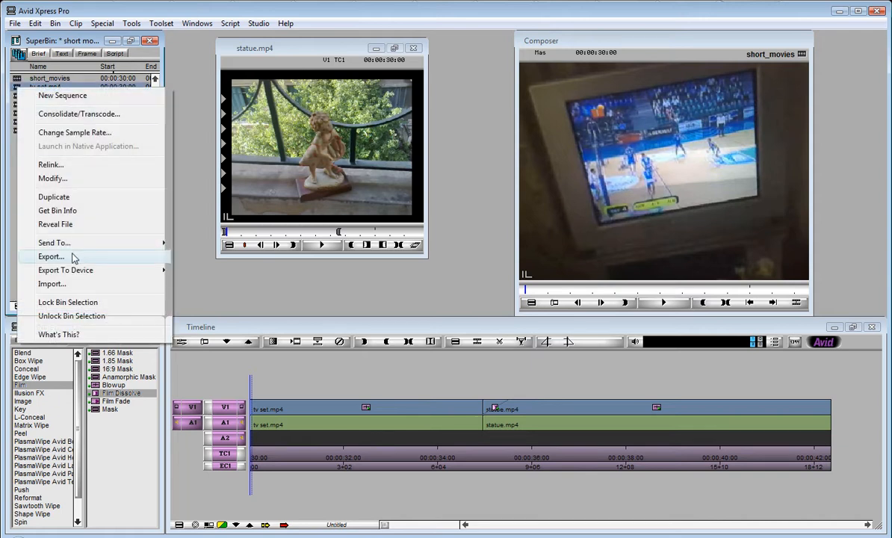
left_click(74, 257)
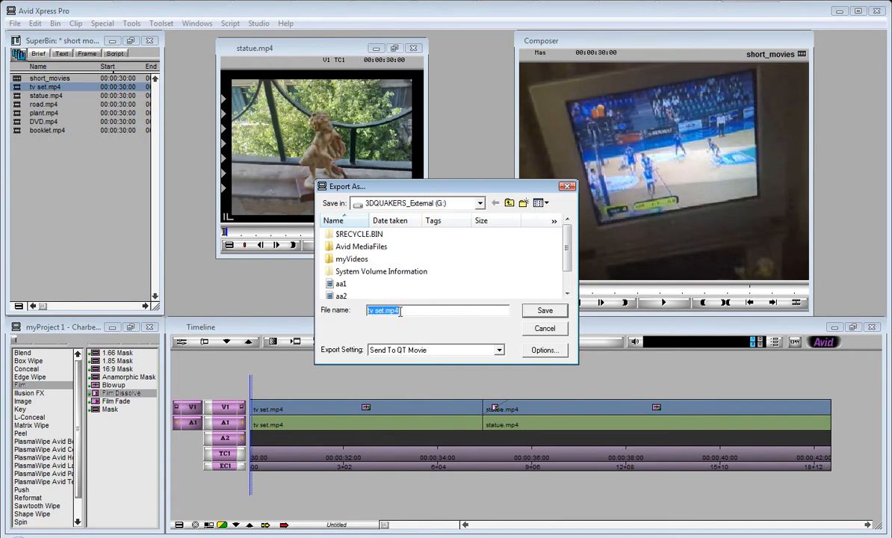
left_click(535, 332)
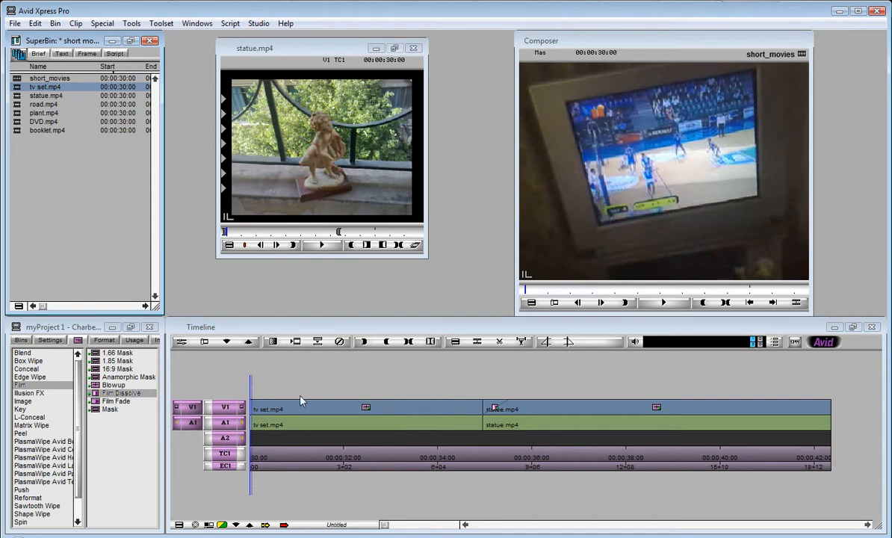
Open the export dialog for the short_movies sequence in the bin, with the 3DQUAKERS_External (G:) drive as its destination
left_click(16, 79)
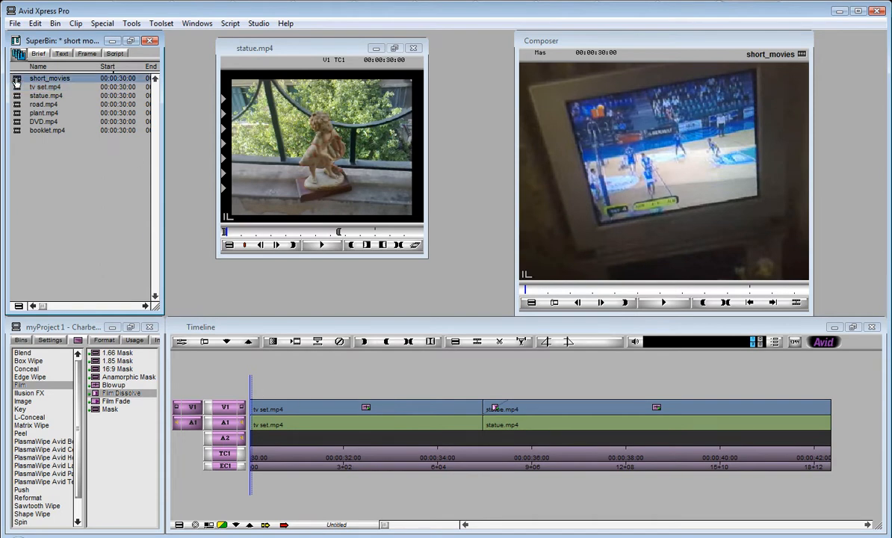
right_click(18, 79)
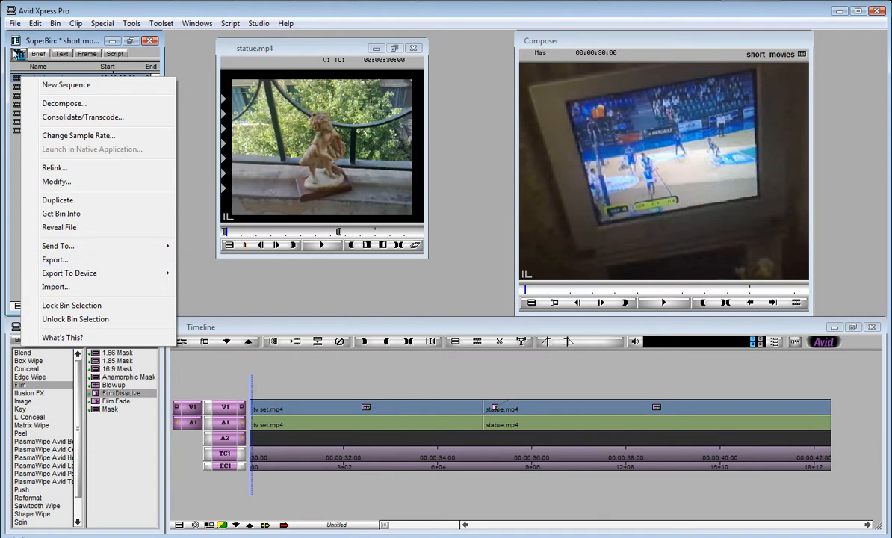
left_click(17, 146)
left_click(15, 23)
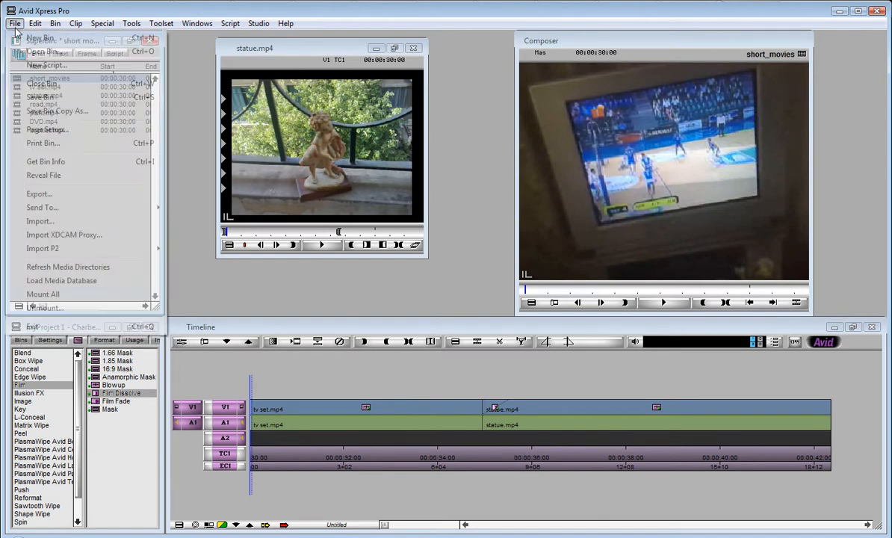
left_click(41, 194)
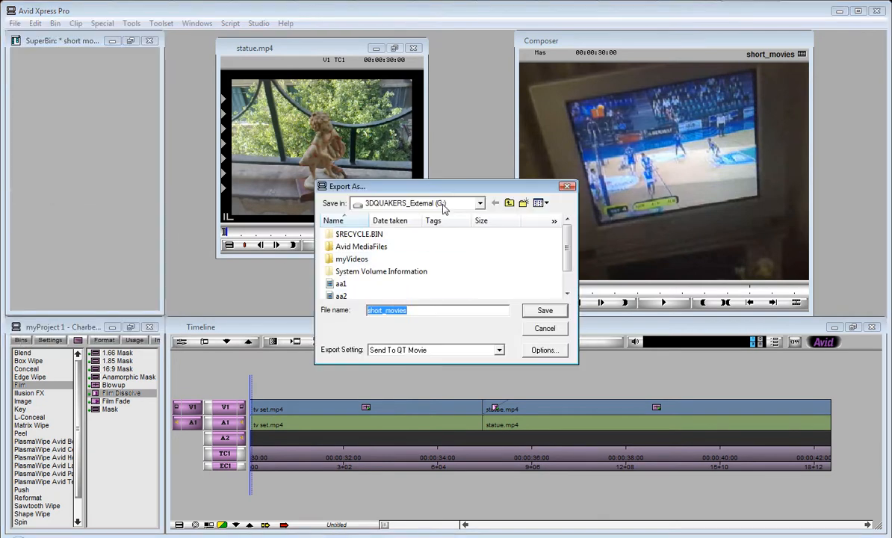
left_click_drag(450, 192, 459, 241)
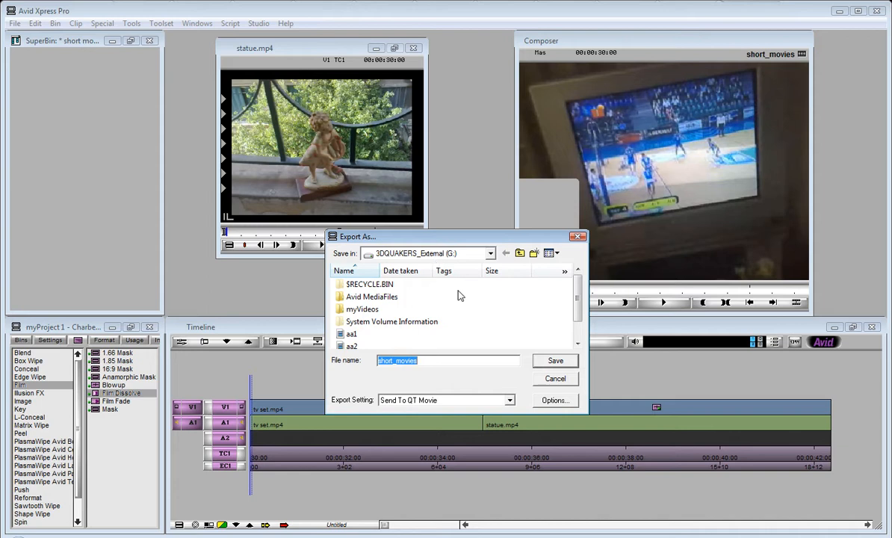
left_click_drag(580, 312, 581, 329)
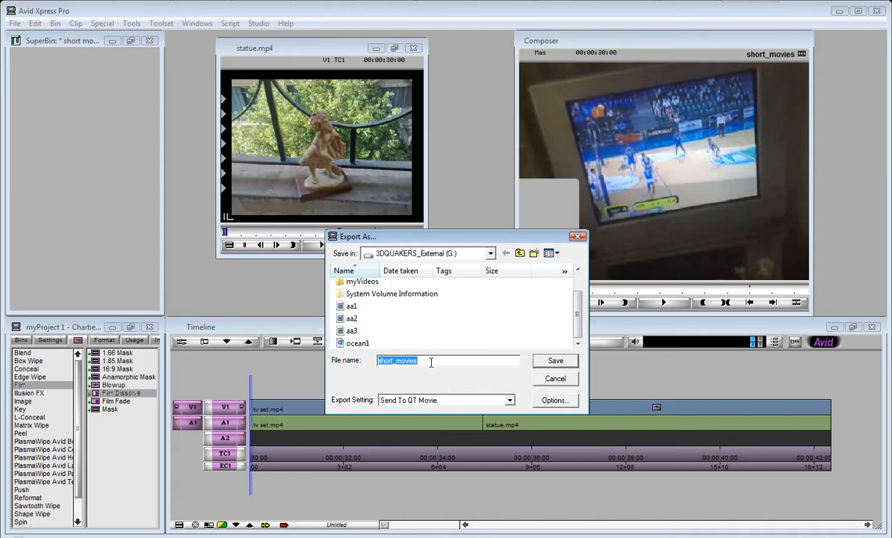
Choose Send To QT Movie as the export setting and open its options
left_click(400, 402)
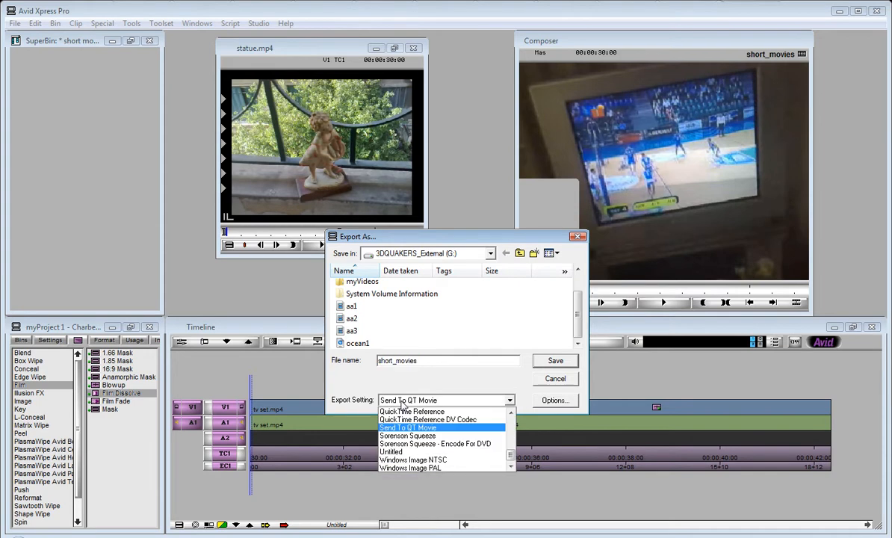
left_click(412, 402)
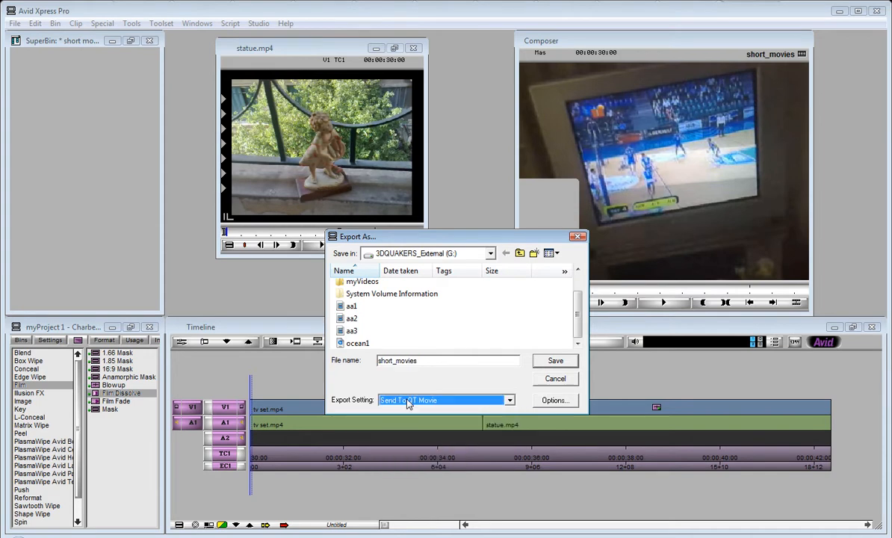
left_click(428, 402)
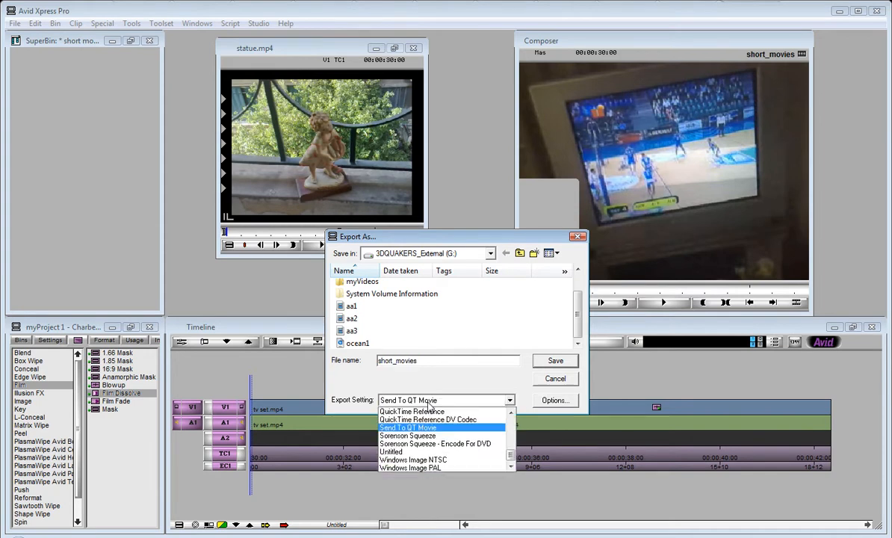
scroll(482, 430, "up", 6)
left_click_drag(512, 423, 513, 441)
left_click(354, 383)
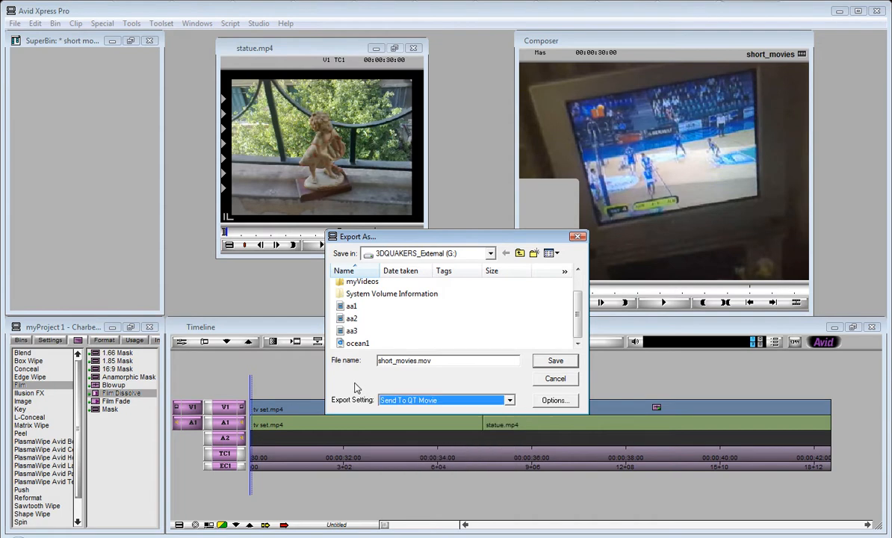
left_click(554, 401)
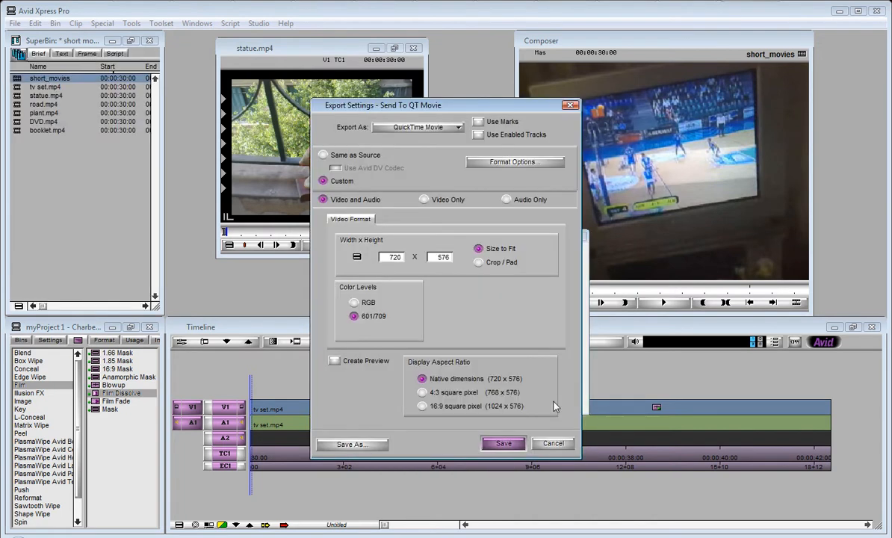
Try exporting as Same as Source with the Avid DV Codec enabled
left_click(322, 155)
left_click(335, 169)
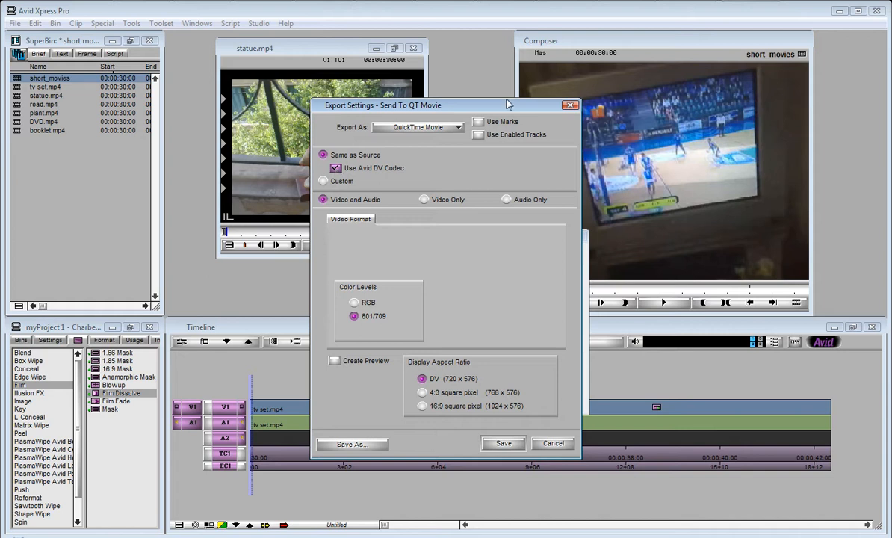
left_click_drag(493, 100, 466, 102)
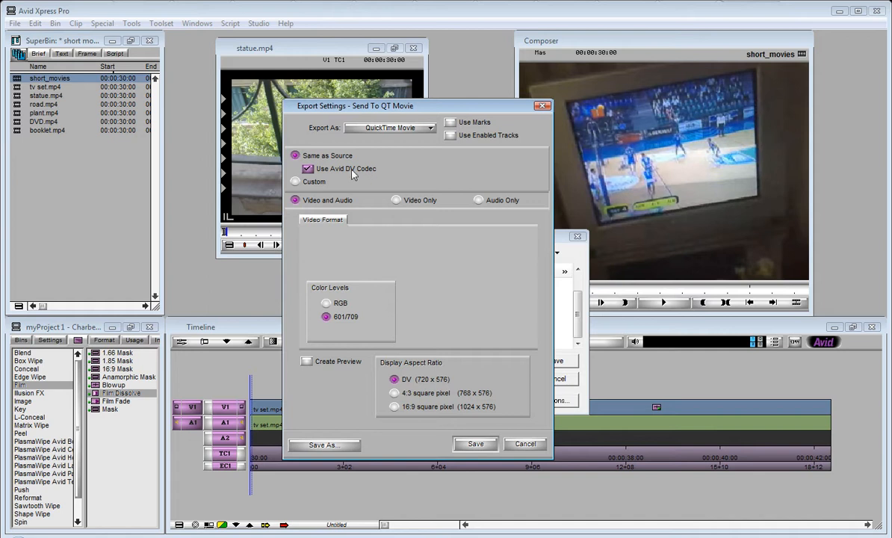
Set the QuickTime export to Custom and enable Sound in its format options
left_click(318, 182)
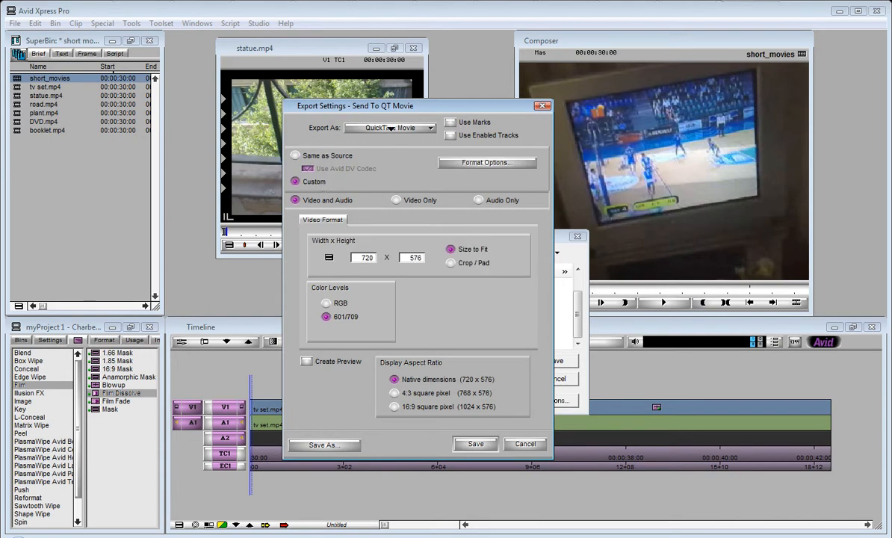
left_click(452, 165)
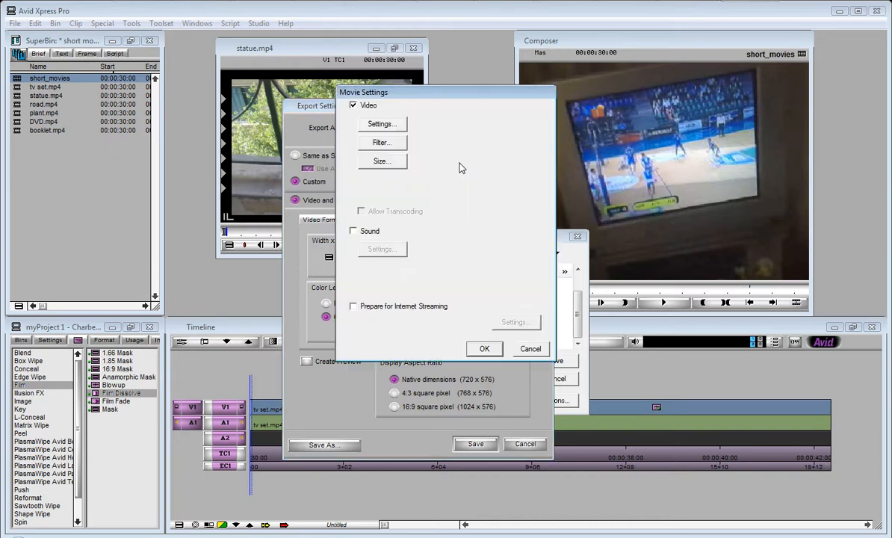
left_click_drag(371, 89, 353, 85)
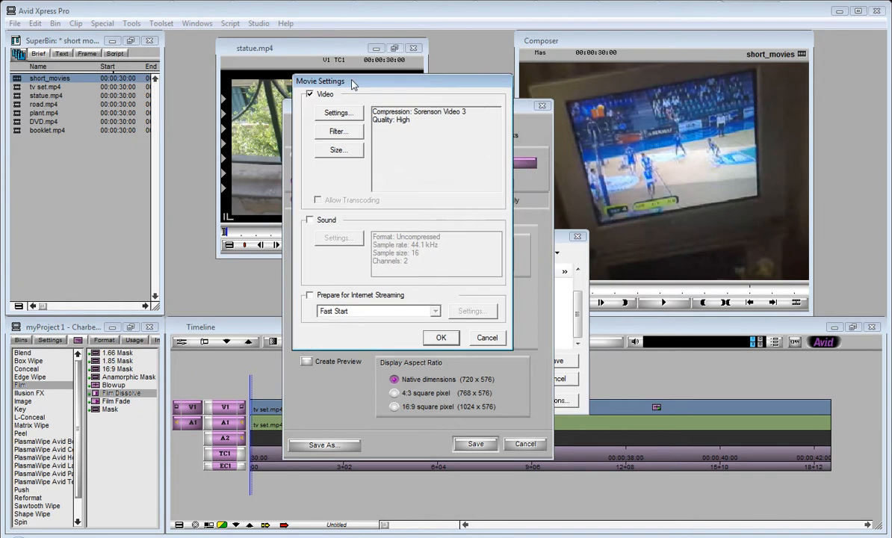
left_click(324, 223)
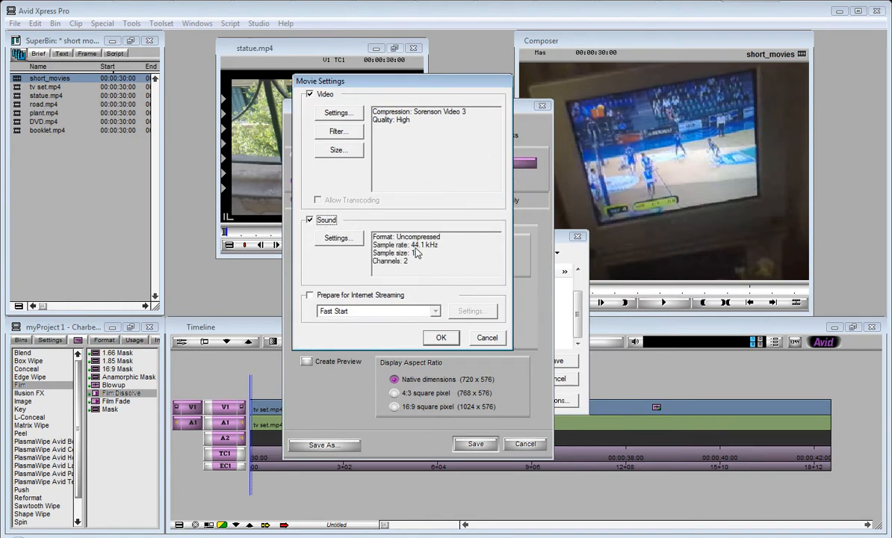
Configure the sound settings with no compressor, a 44.100 kHz rate, 16 bit size and Stereo
left_click(335, 236)
left_click(464, 166)
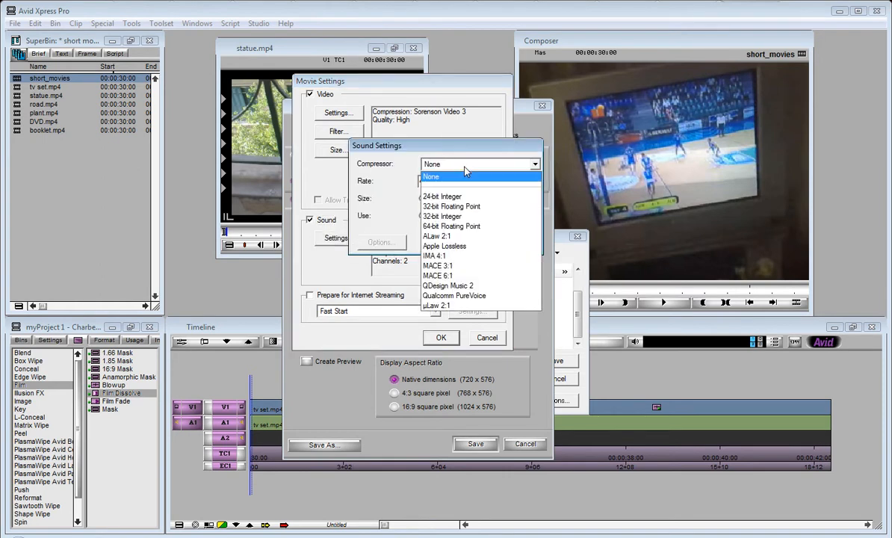
left_click(464, 169)
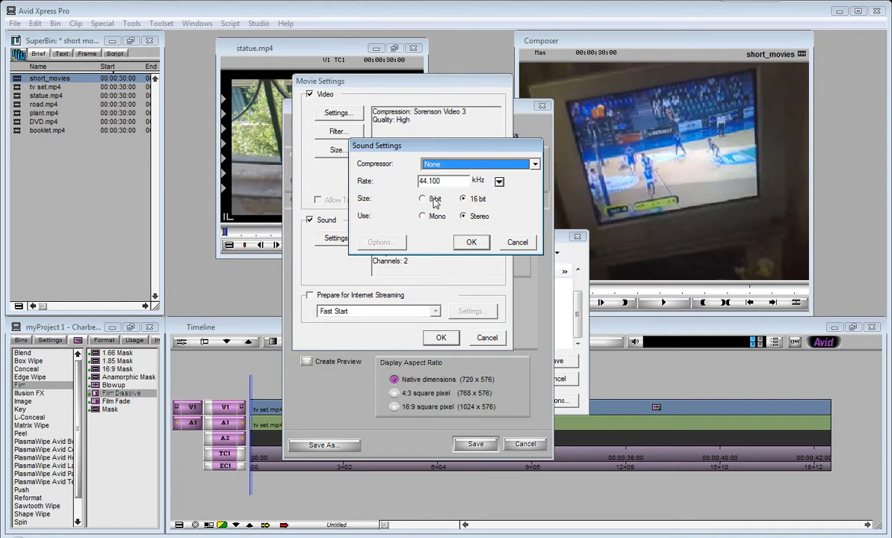
left_click_drag(445, 181, 395, 180)
left_click(475, 200)
left_click(476, 217)
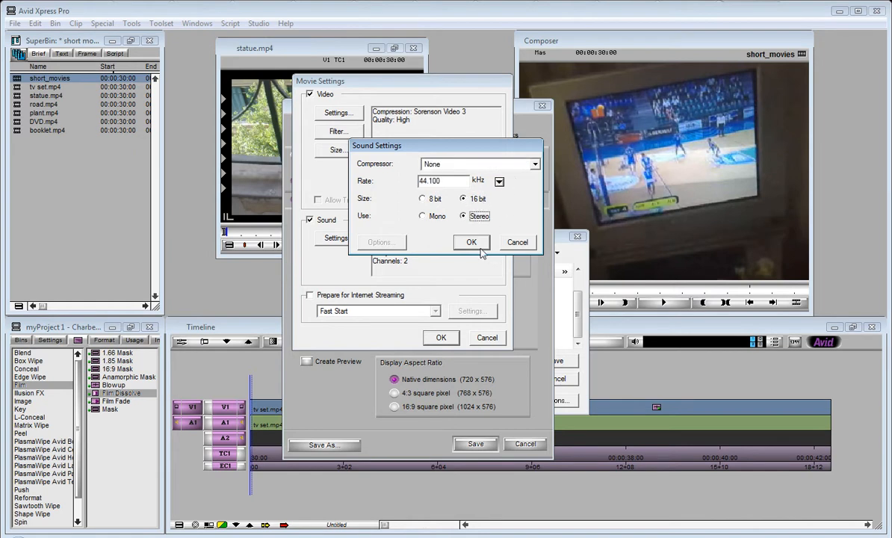
left_click(469, 242)
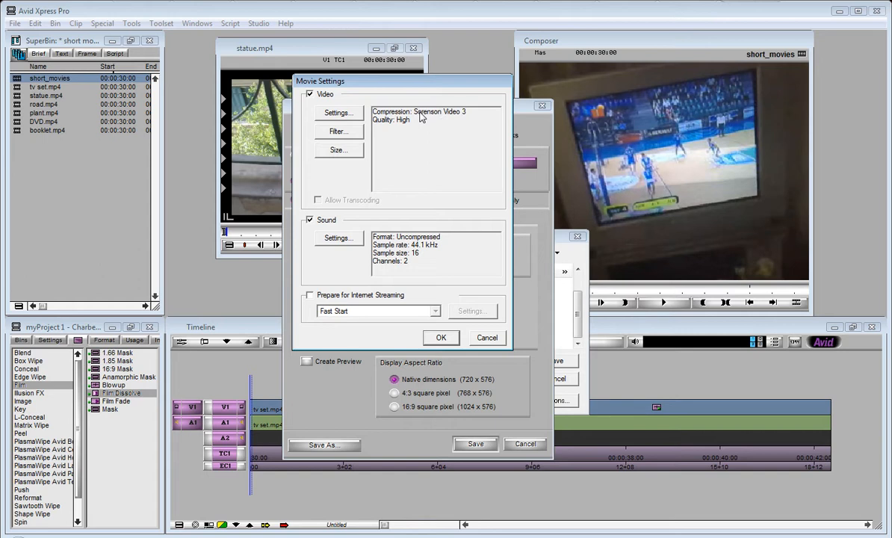
Set video compression to Sorenson Video 3 at 25 fps with Best quality and Automatic data rate, and accept the movie settings
left_click(337, 115)
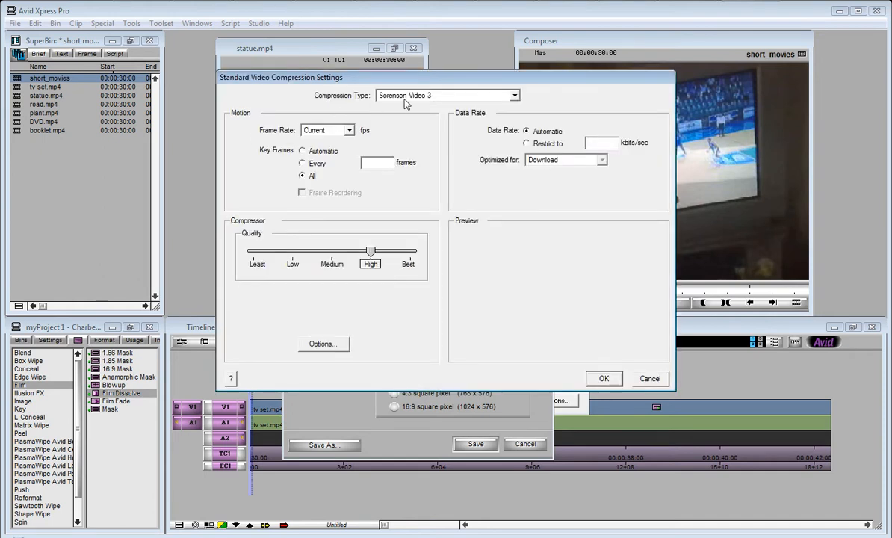
left_click(404, 96)
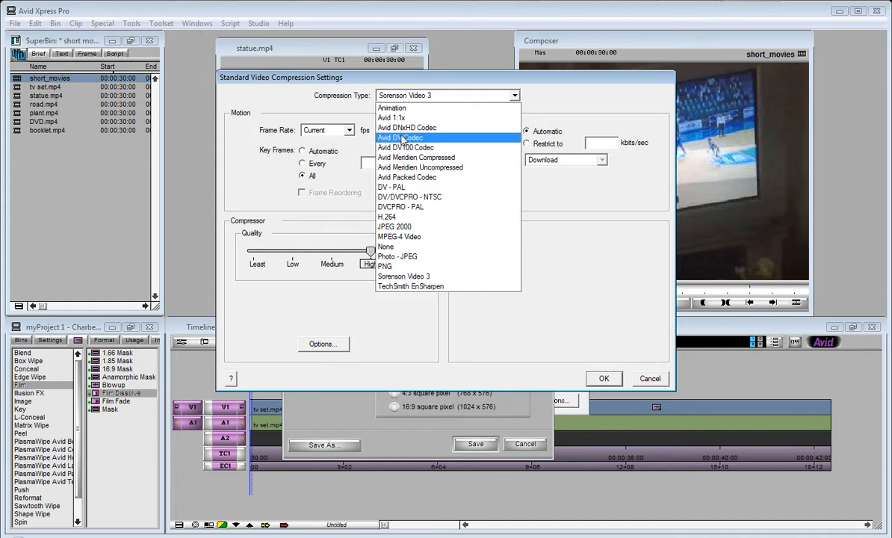
left_click(404, 276)
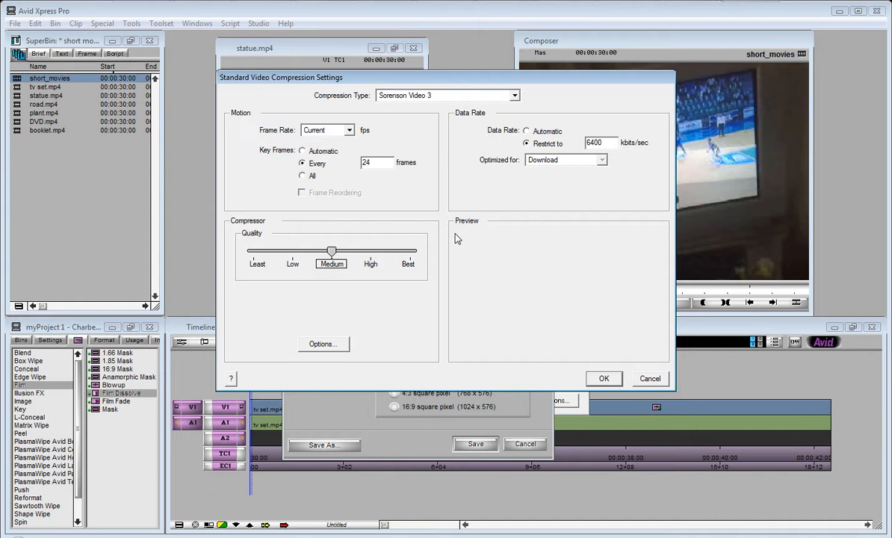
left_click(350, 132)
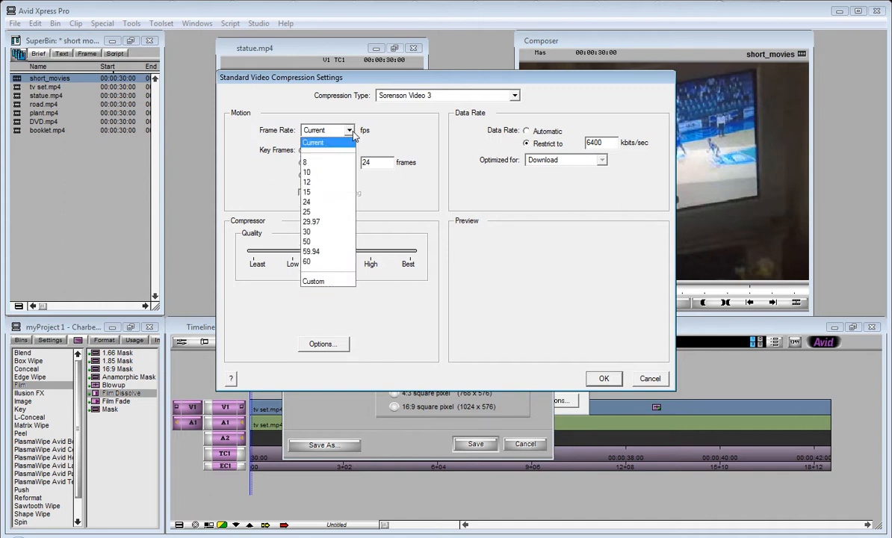
left_click(329, 211)
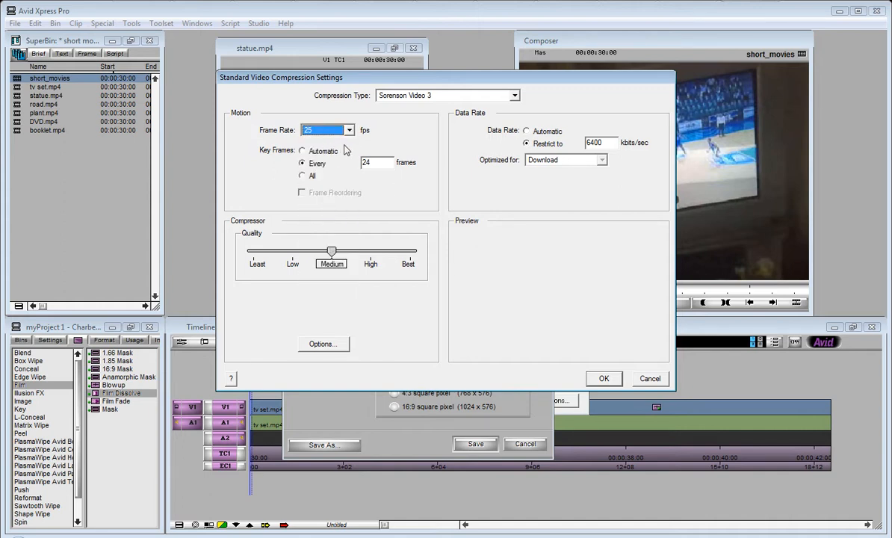
left_click_drag(333, 255, 418, 256)
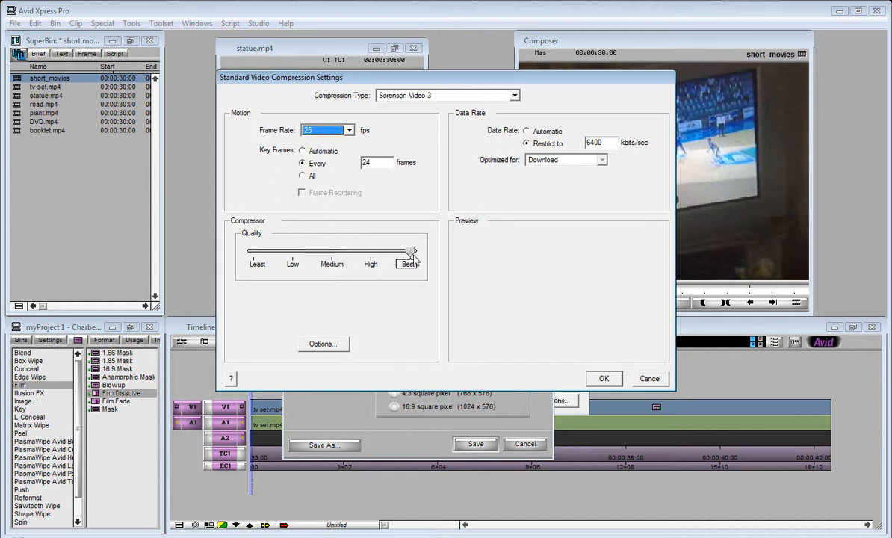
left_click(536, 136)
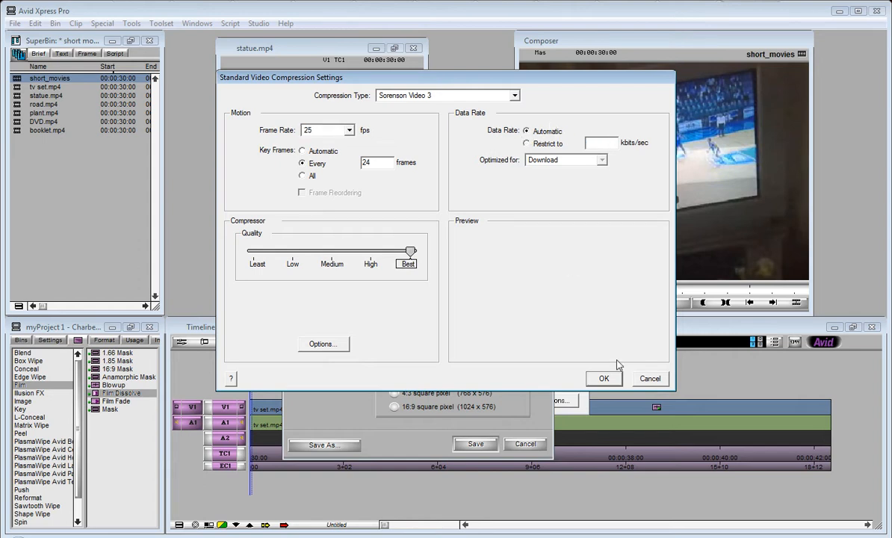
left_click(610, 380)
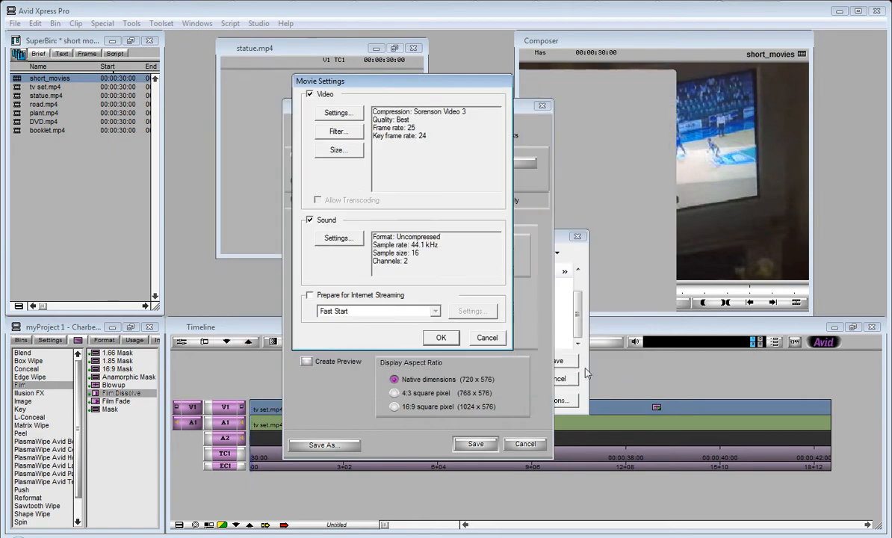
left_click(445, 339)
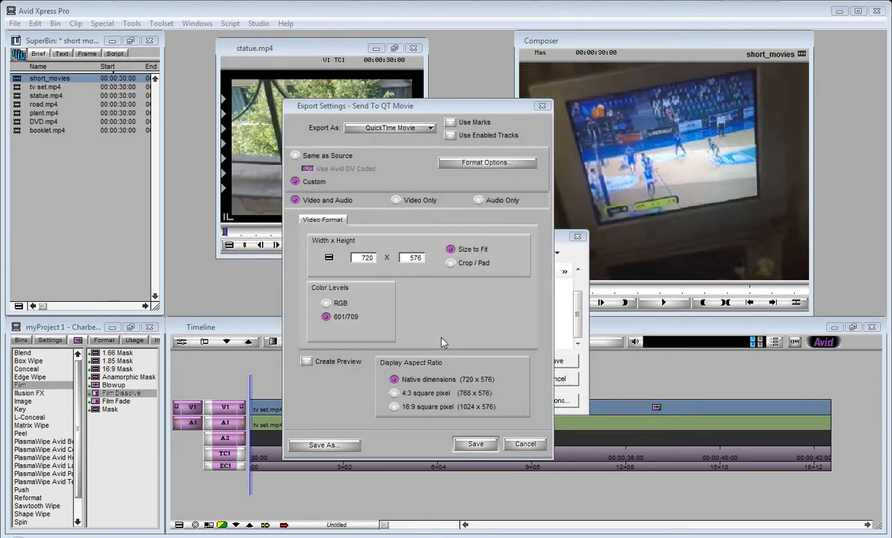
Keep the video format at 720 x 576 and save the Send To QT Movie export settings
double_click(364, 257)
double_click(412, 257)
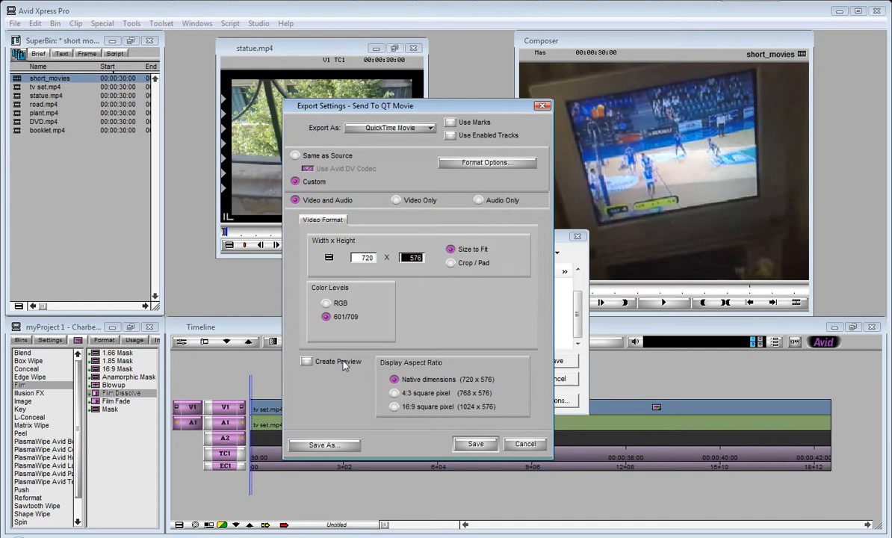
left_click(471, 445)
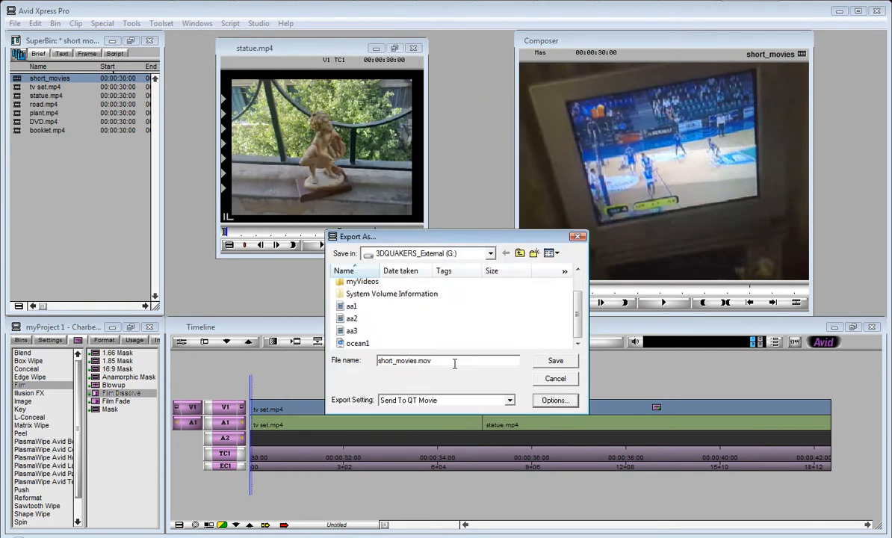
Try to save short_movies.mov in the root of the G: drive, and decline the Videos folder as an alternative
left_click(554, 363)
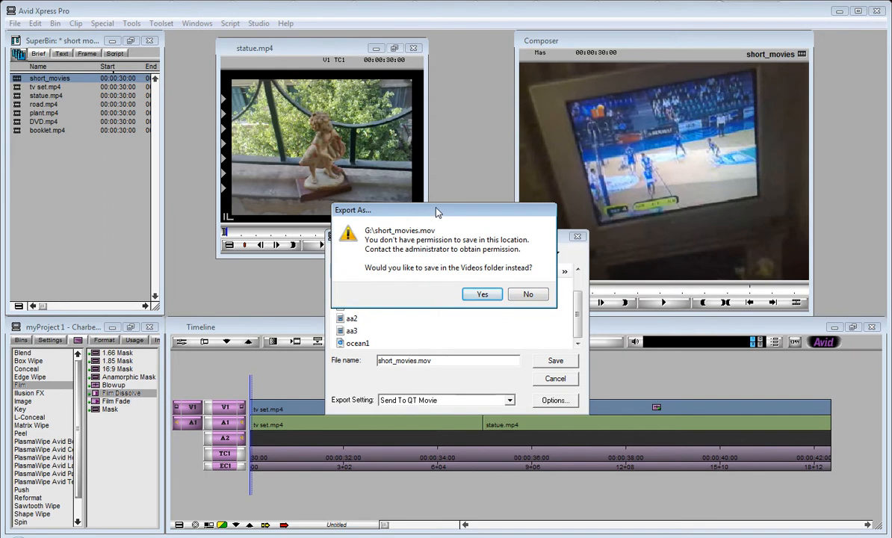
left_click_drag(437, 213, 440, 204)
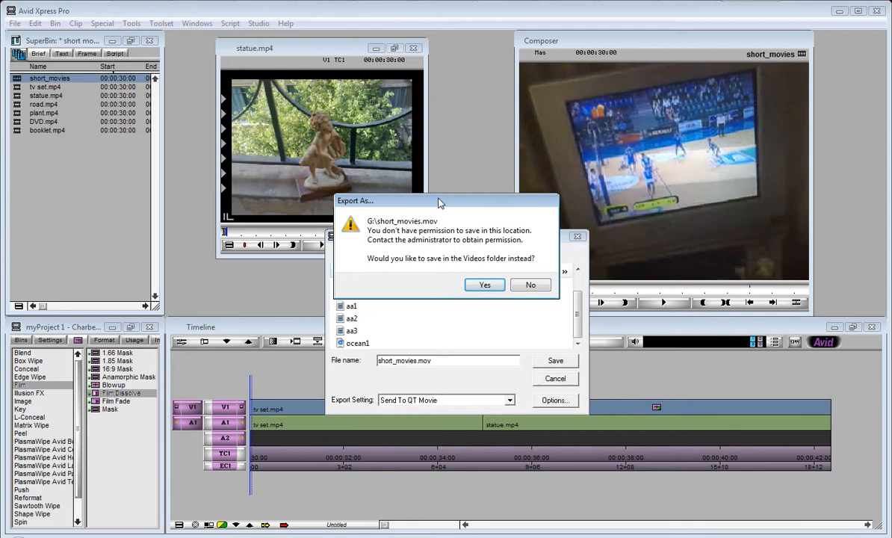
left_click(530, 285)
Change the save location to the myVideos folder on the G: drive and export short_movies.mov there
left_click(480, 255)
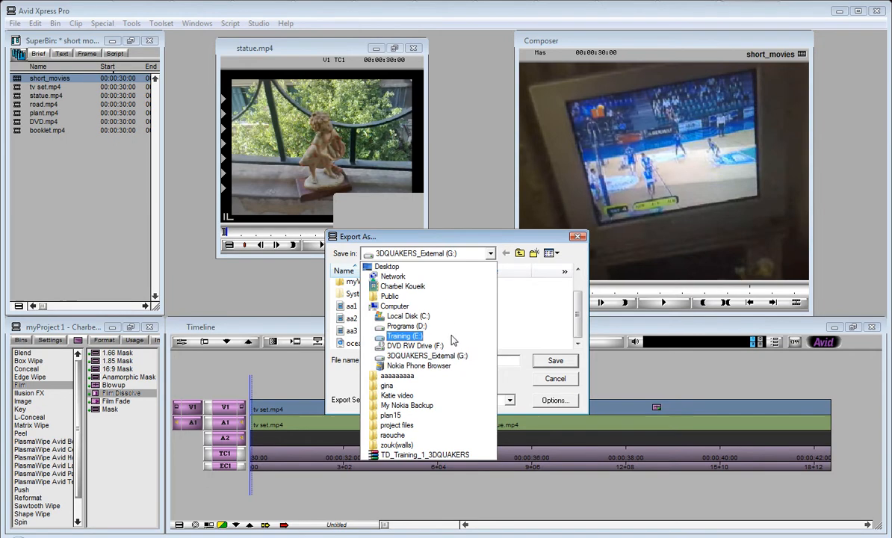
left_click(388, 266)
key("Return")
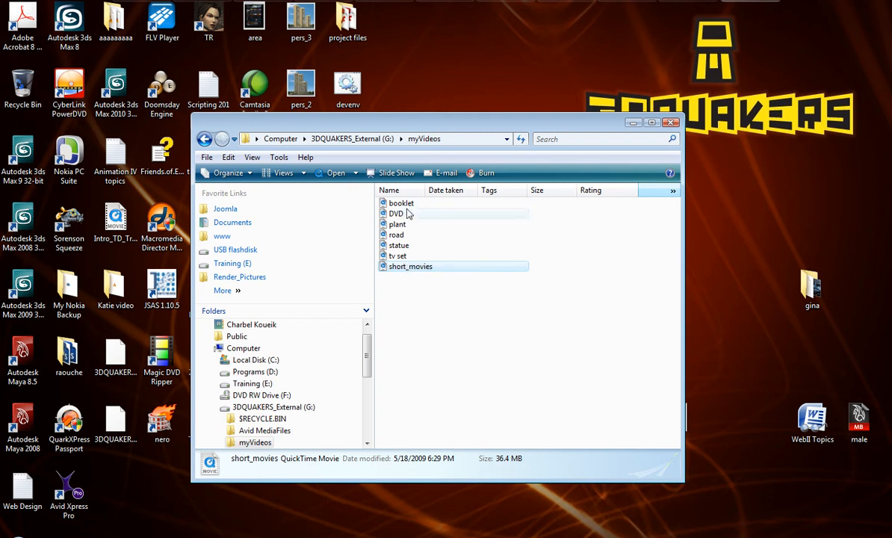
Switch to the myVideos folder in Windows Explorer, open the exported short_movies file in QuickTime Player and play it
double_click(396, 267)
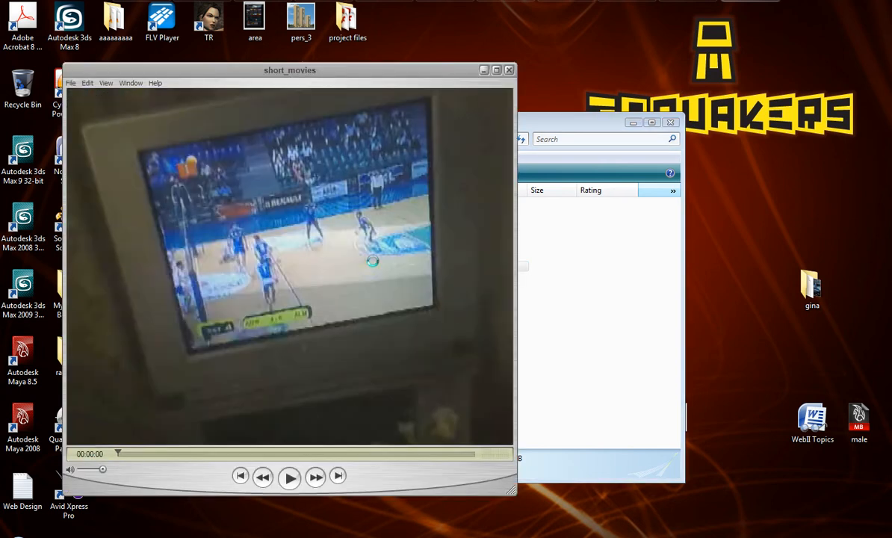
left_click(290, 478)
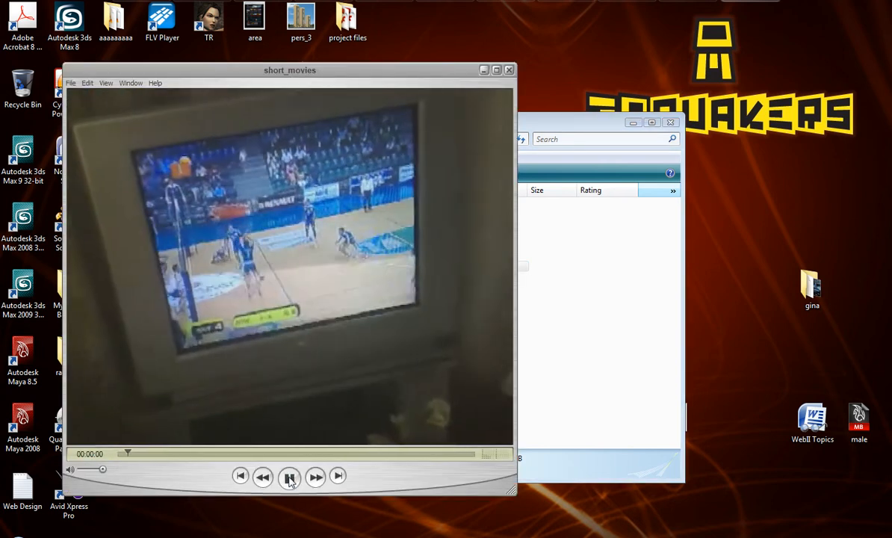